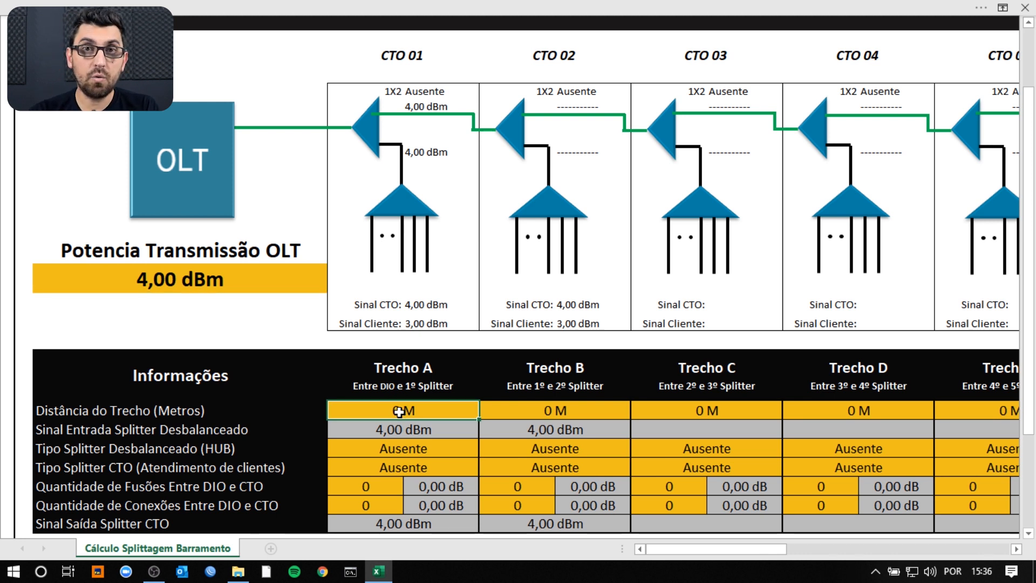
# - Set Trecho A's distance to 500 m and its unbalanced splitter (HUB) type to 20:80
pyautogui.write('500')
pyautogui.press('Return')
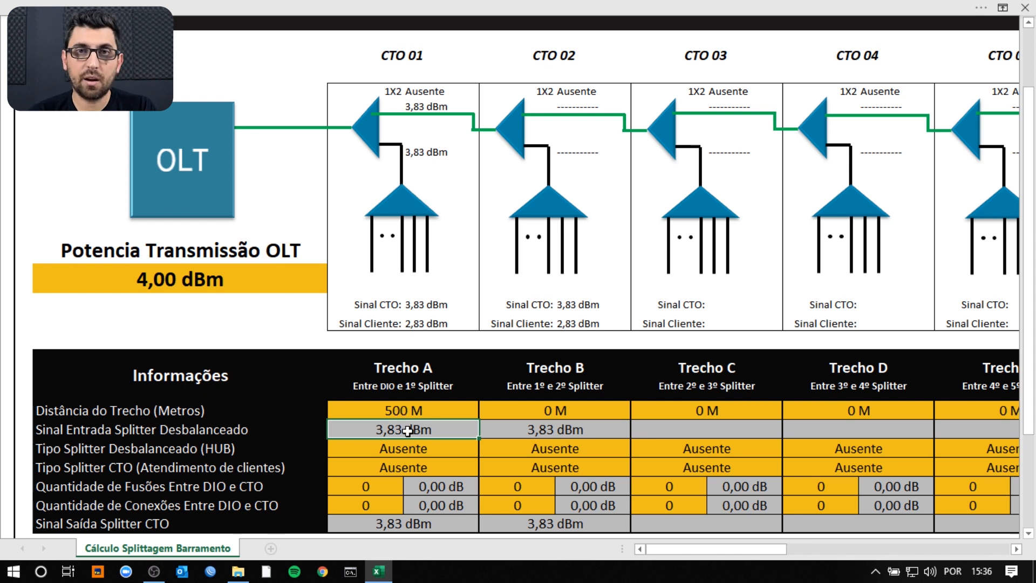
pyautogui.click(418, 445)
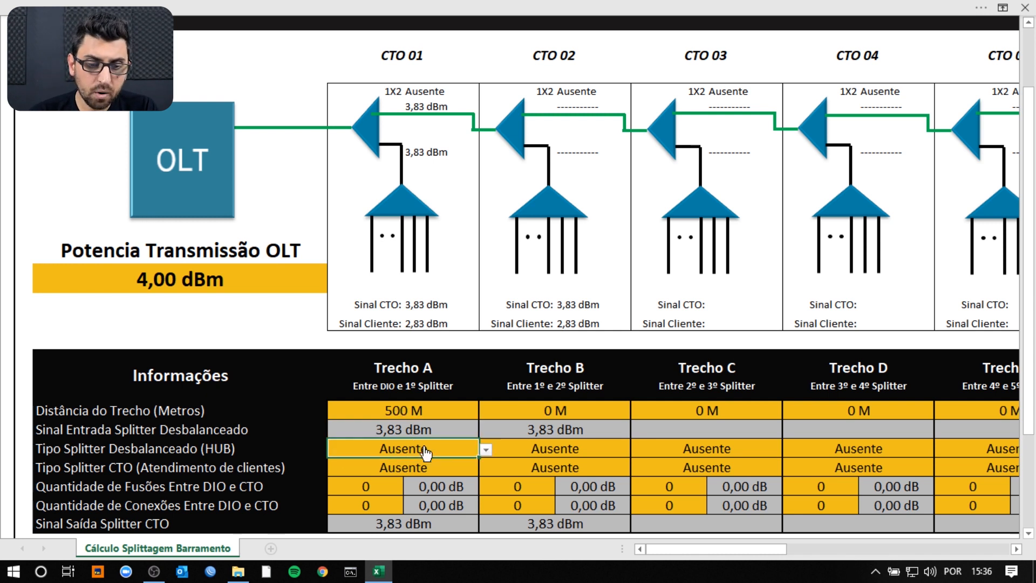
pyautogui.hotkey('alt', 'Down')
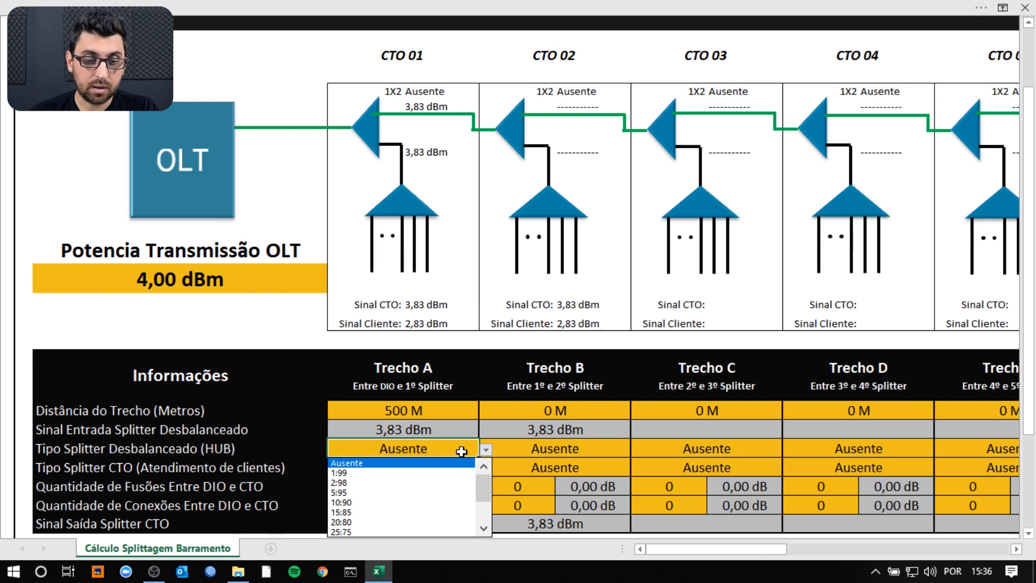
pyautogui.click(417, 520)
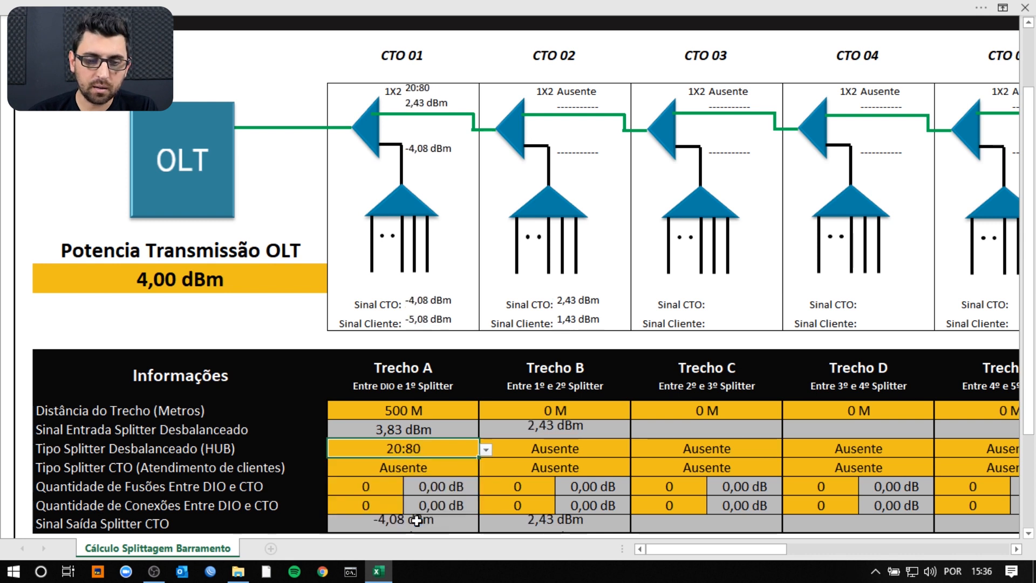
# - Choose 1:16 as the customer-serving CTO splitter type for Trecho A
pyautogui.click(405, 469)
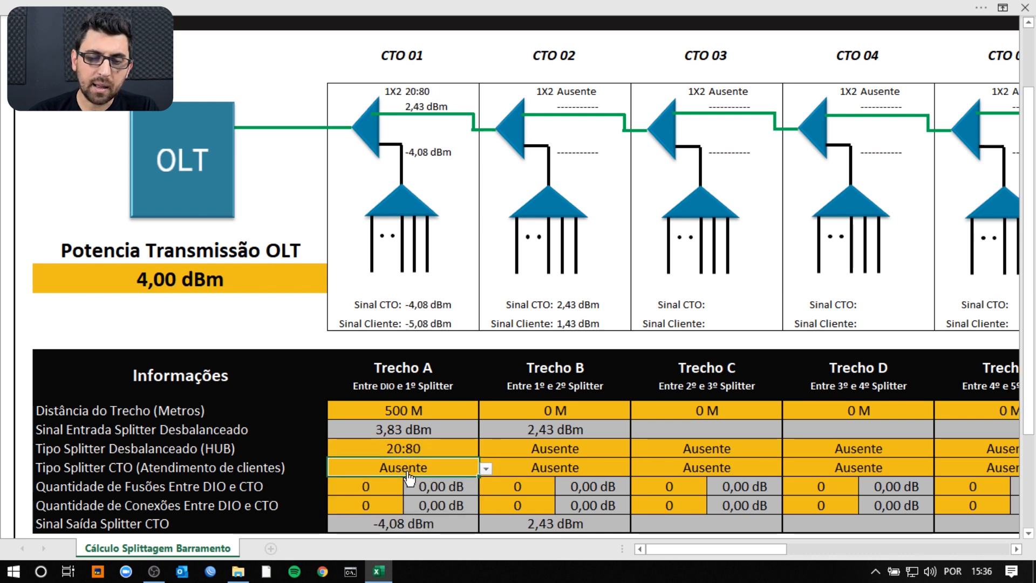
pyautogui.hotkey('alt', 'Down')
pyautogui.click(397, 517)
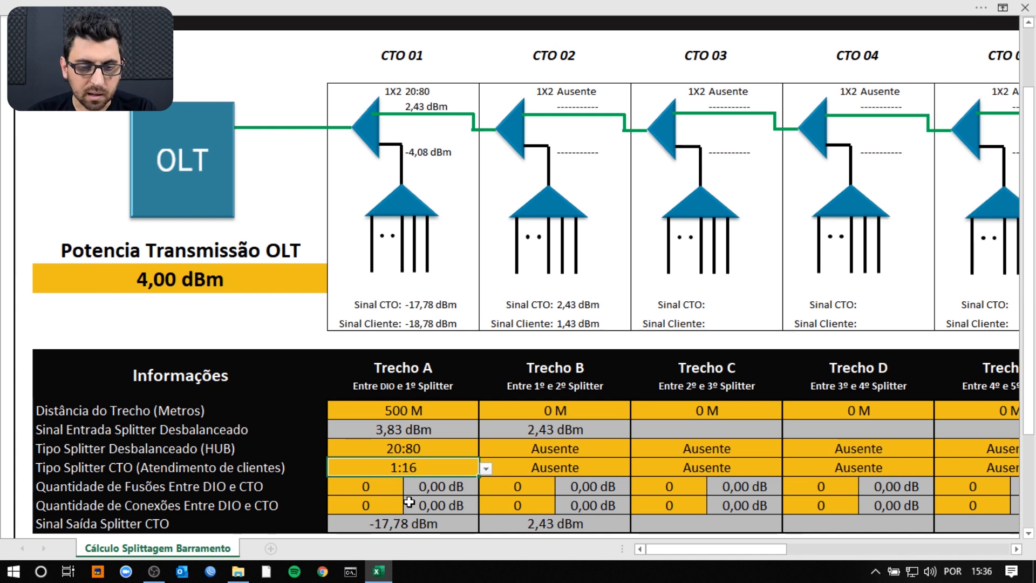
# - Enter 4 fusions and 2 connections between DIO and CTO for Trecho A
pyautogui.click(386, 486)
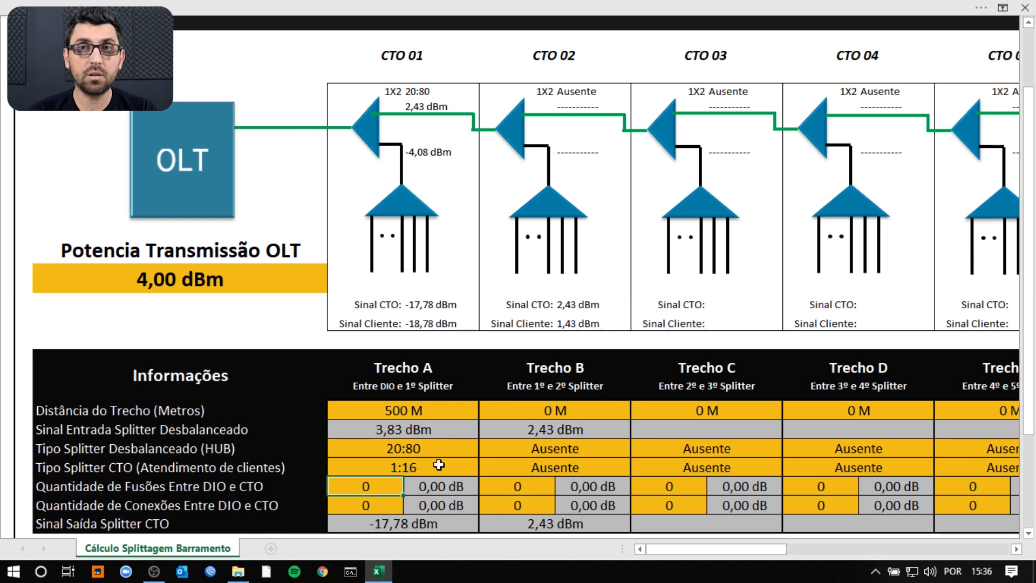
pyautogui.write('4')
pyautogui.click(384, 506)
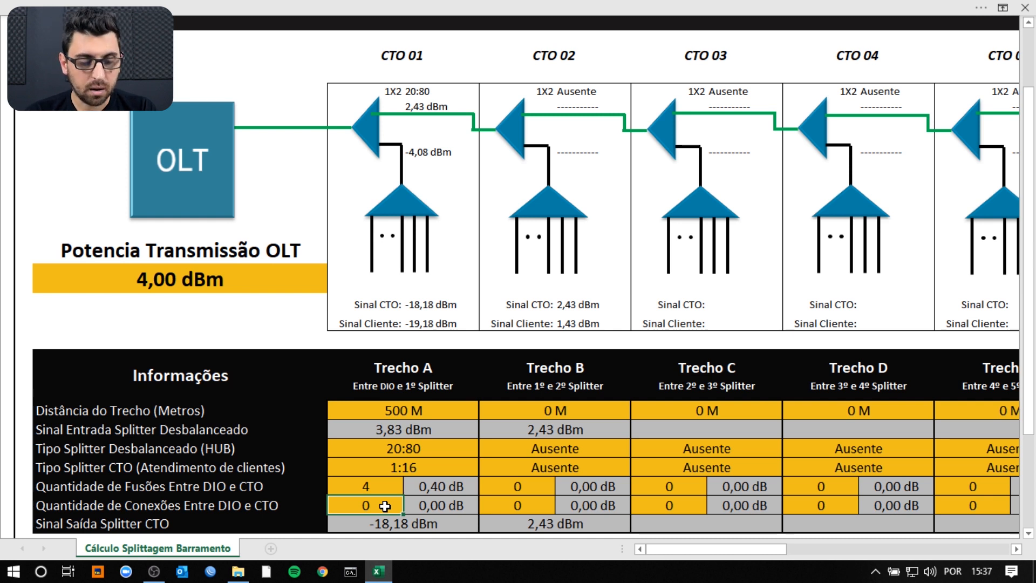
pyautogui.write('2')
pyautogui.press('Return')
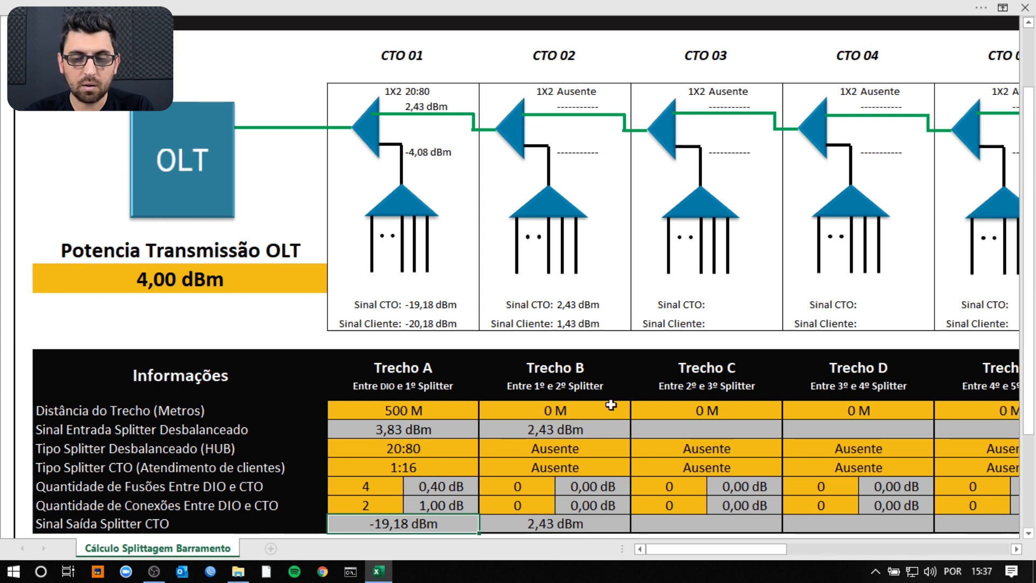
# - Set Trecho B's distance to 250 m and its unbalanced splitter (HUB) type to 30:70
pyautogui.click(548, 411)
pyautogui.write('250')
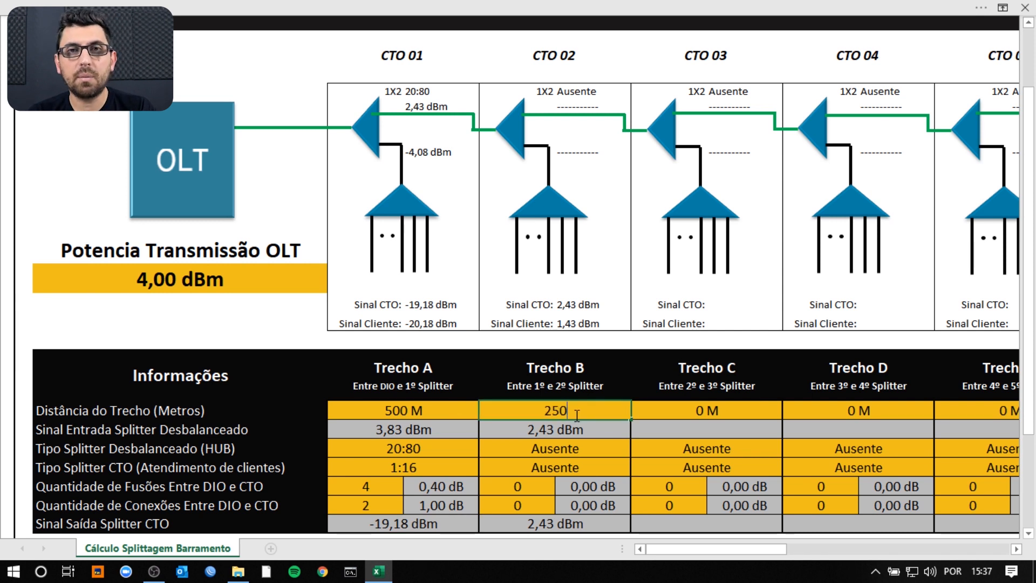
pyautogui.click(554, 447)
pyautogui.hotkey('alt', 'Down')
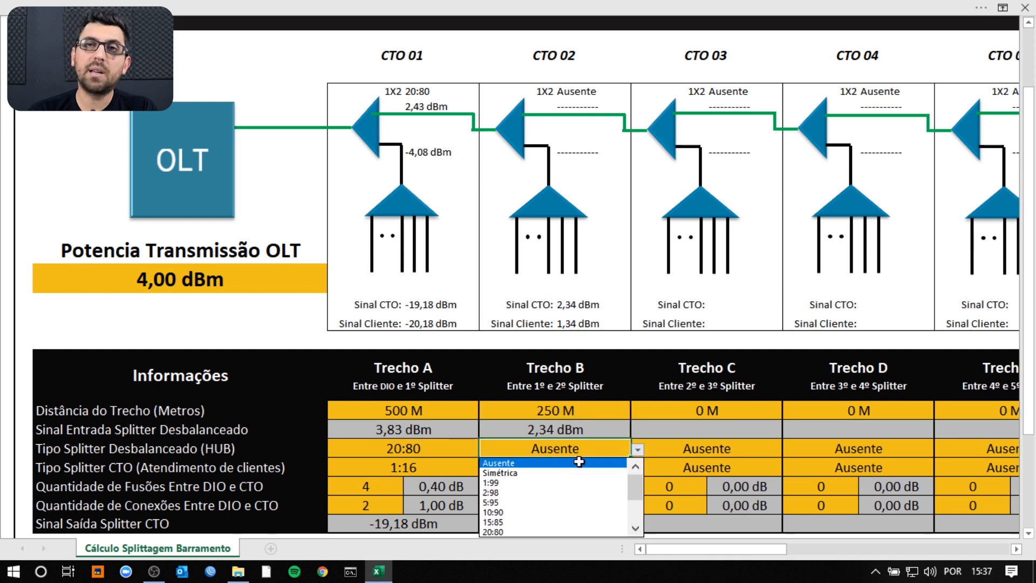
pyautogui.click(637, 529)
pyautogui.click(637, 529)
pyautogui.click(637, 529)
pyautogui.click(564, 521)
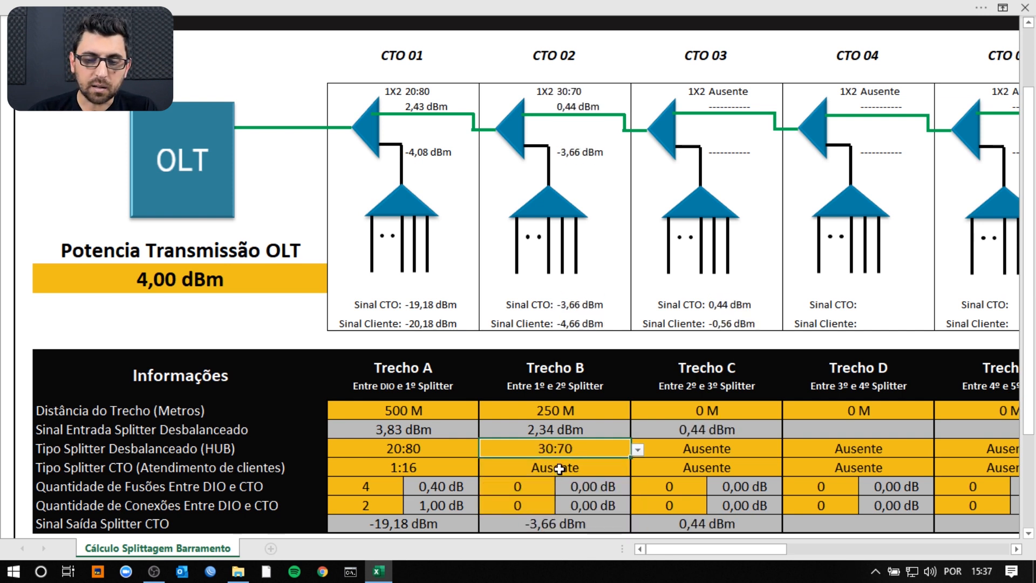
# - Choose 1:16 as the customer-serving CTO splitter type for Trecho B
pyautogui.click(560, 470)
pyautogui.hotkey('alt', 'Down')
pyautogui.click(542, 518)
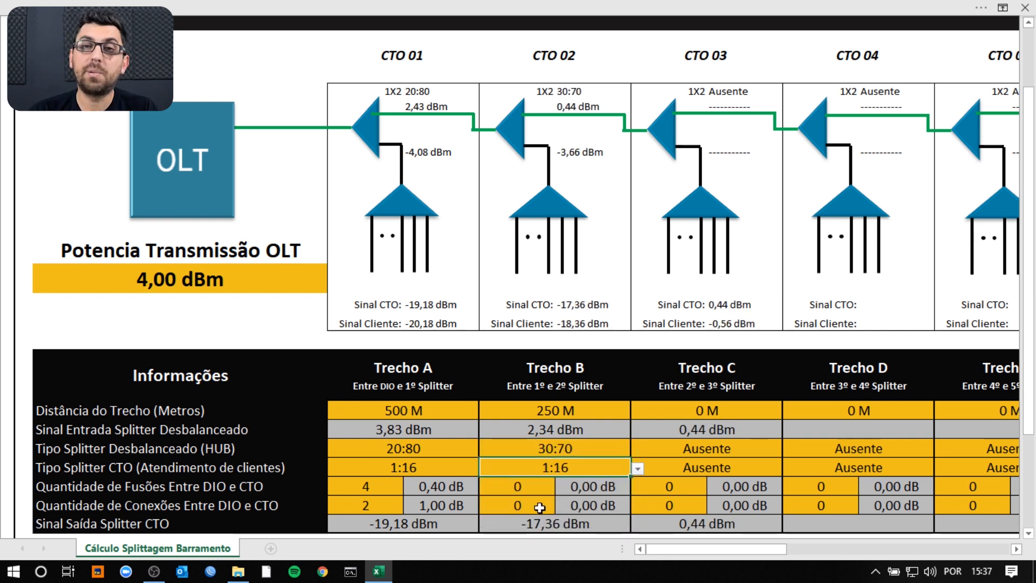
# - Enter 7 fusions and 2 connections between DIO and CTO for Trecho B
pyautogui.click(518, 485)
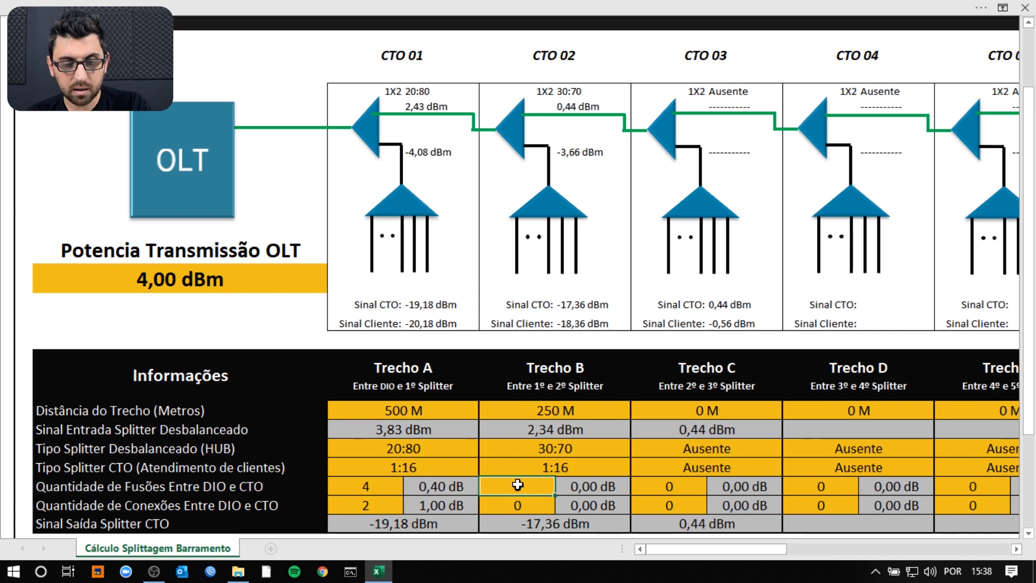
pyautogui.write('7')
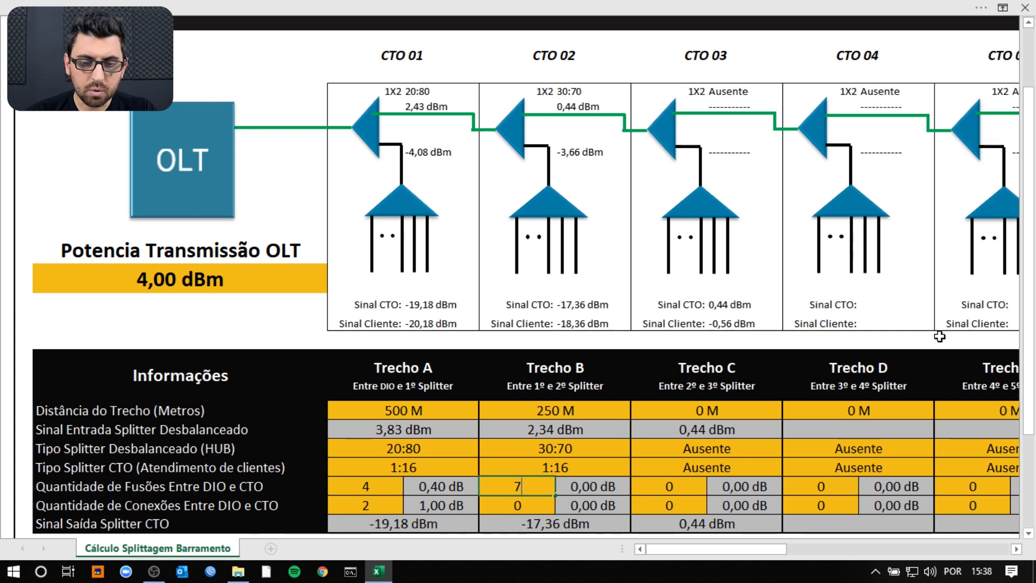
pyautogui.press('Return')
pyautogui.write('2')
pyautogui.press('Return')
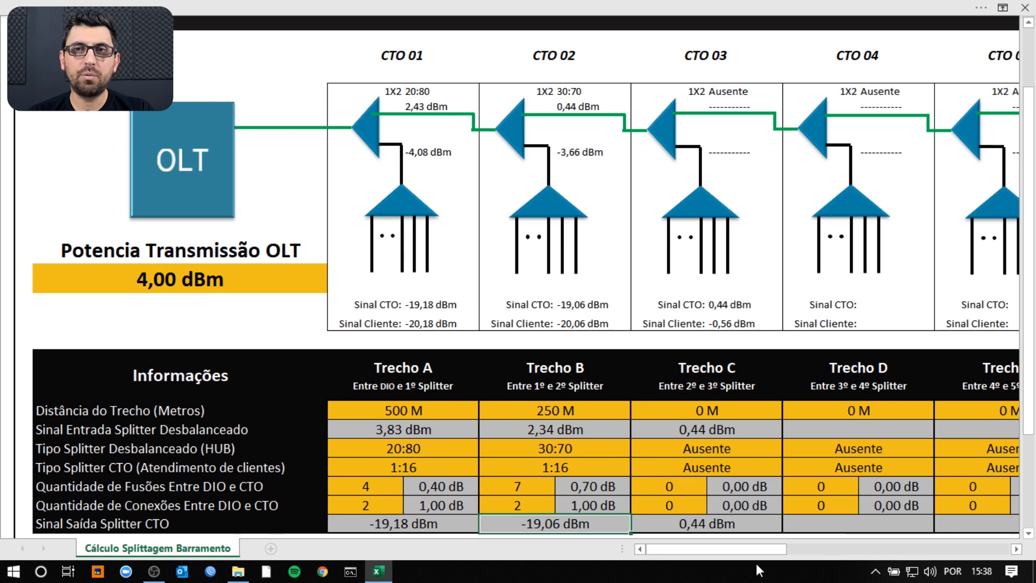
# - Set Trecho C's distance to 300 m and its unbalanced splitter (HUB) type to 45:55
pyautogui.click(672, 415)
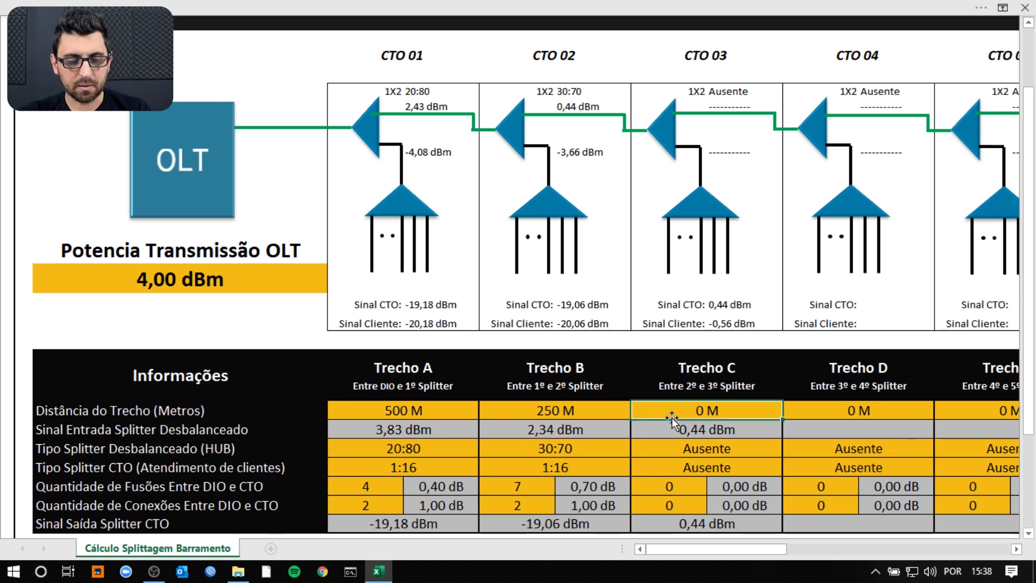
pyautogui.write('300')
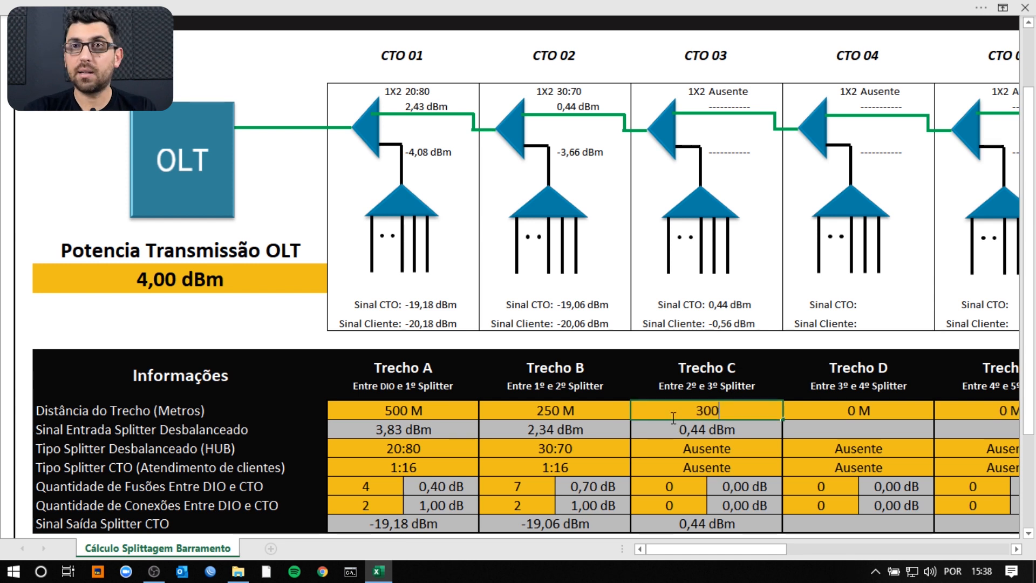
pyautogui.press('Tab')
pyautogui.click(718, 452)
pyautogui.hotkey('alt', 'Down')
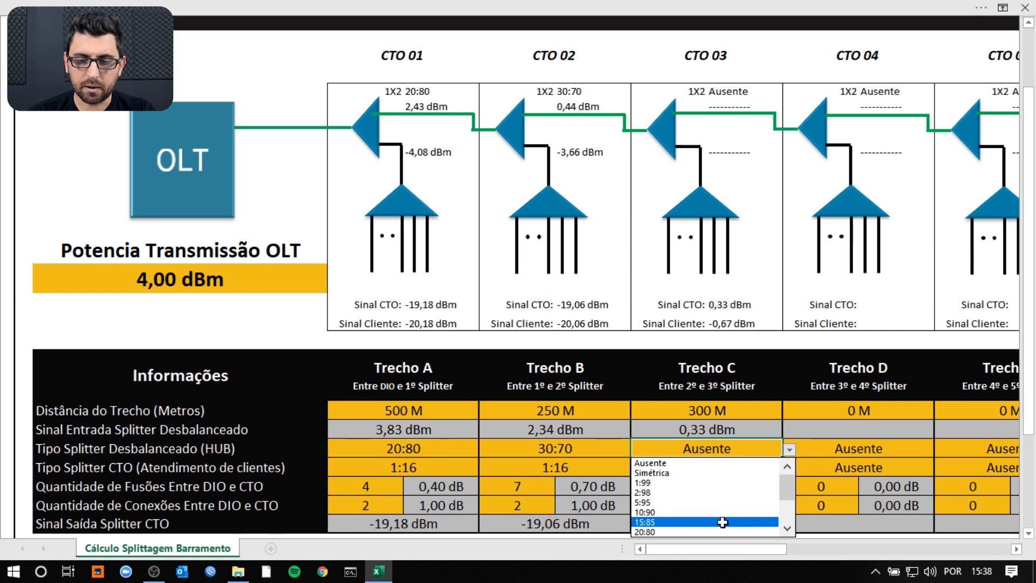
pyautogui.click(787, 529)
pyautogui.click(787, 528)
pyautogui.click(788, 528)
pyautogui.click(788, 528)
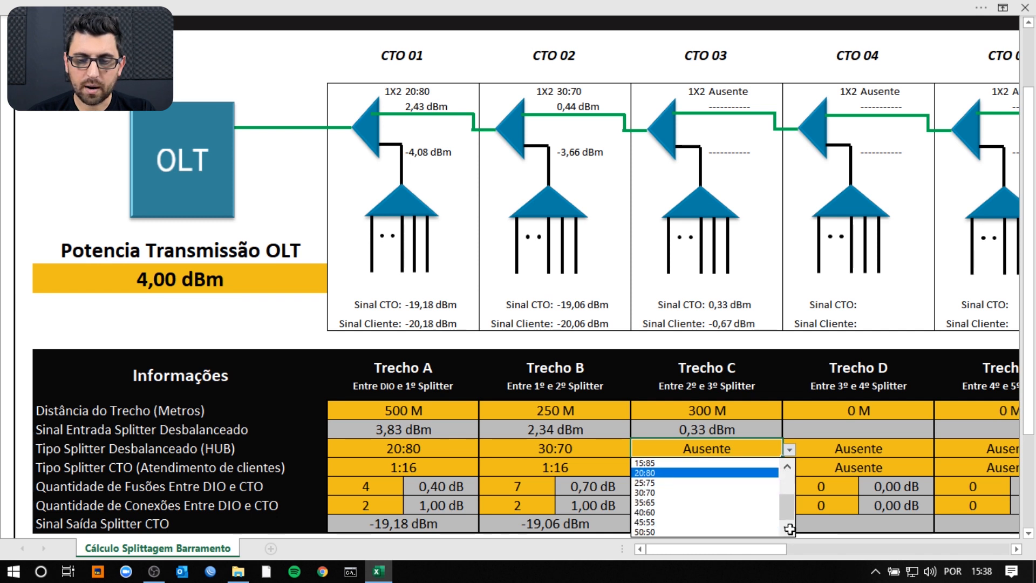
pyautogui.click(703, 521)
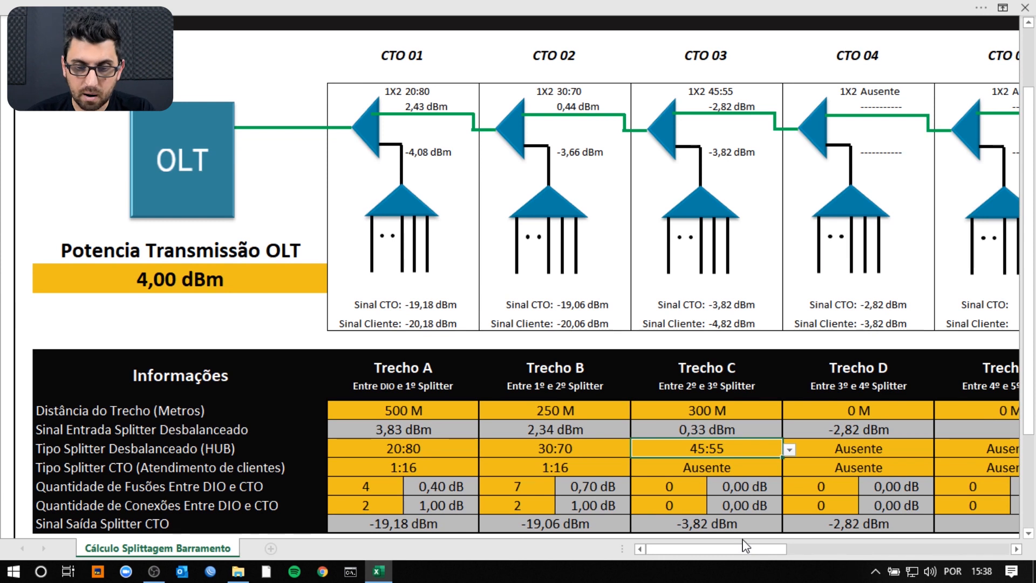
# - Choose 1:16 as the customer-serving CTO splitter type for Trecho C
pyautogui.click(710, 477)
pyautogui.hotkey('alt', 'Down')
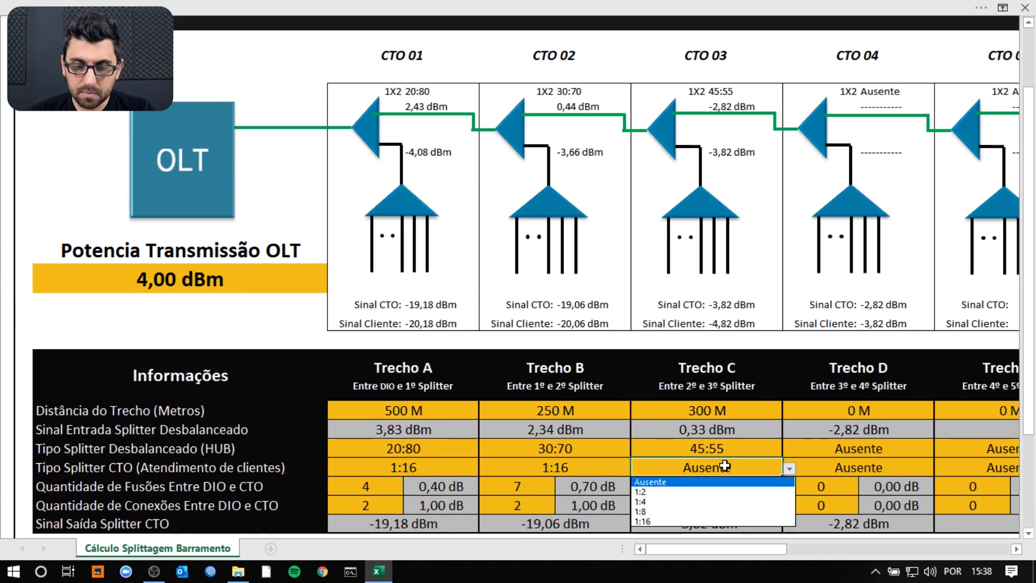
pyautogui.click(689, 520)
# - Enter 10 fusions and 2 connections between DIO and CTO for Trecho C
pyautogui.click(681, 487)
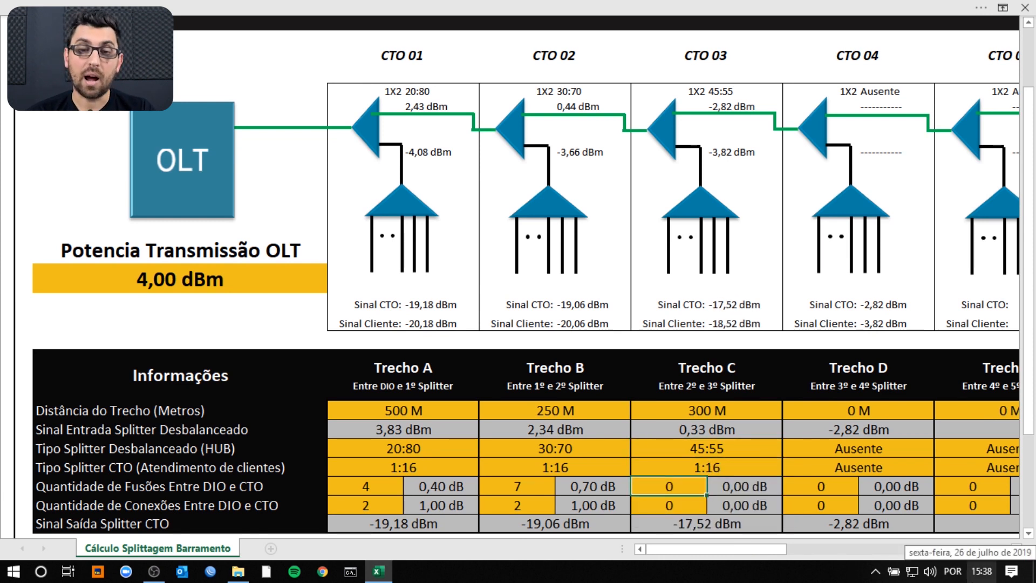
pyautogui.write('10')
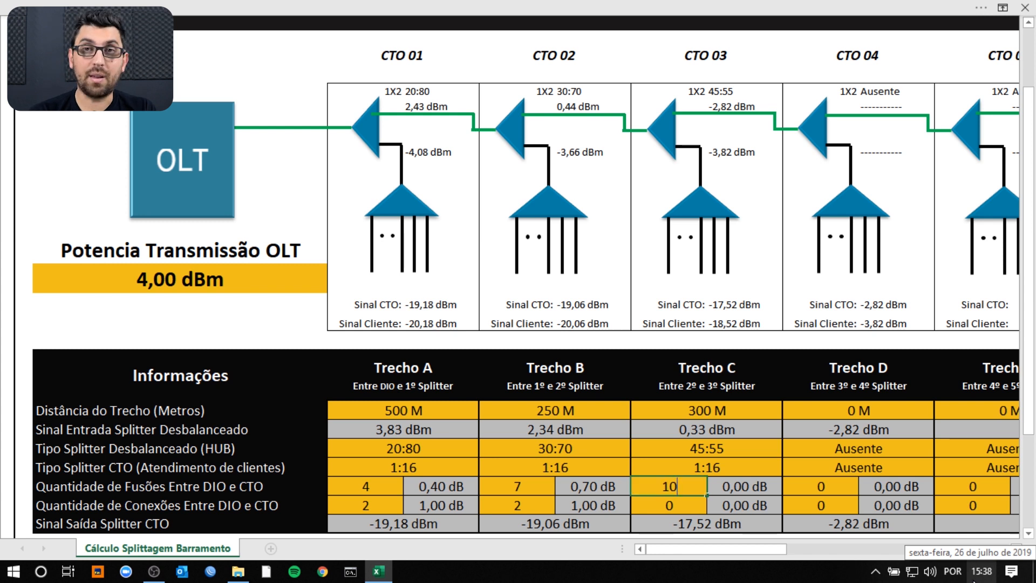
pyautogui.press('Return')
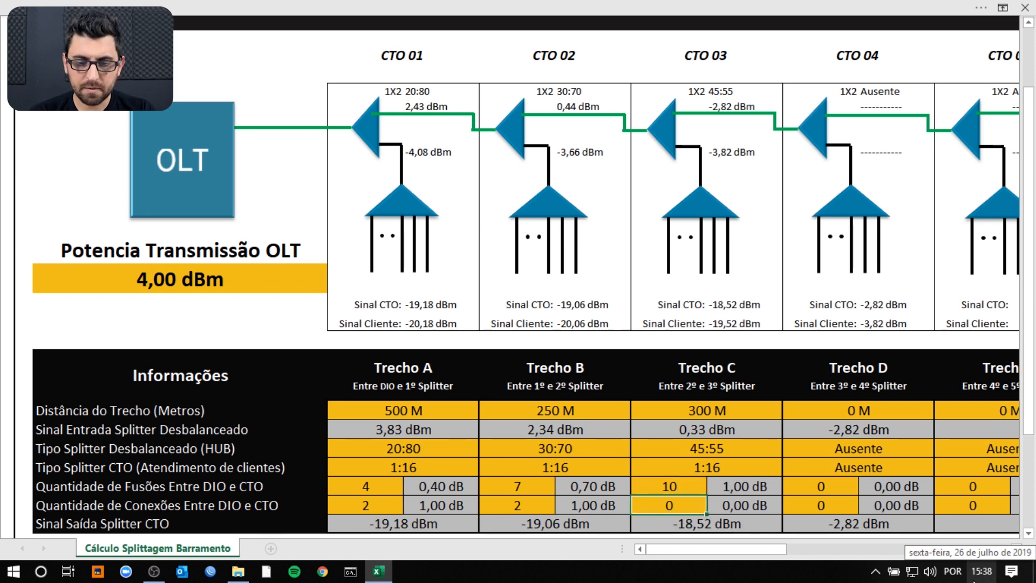
pyautogui.write('2')
pyautogui.press('Return')
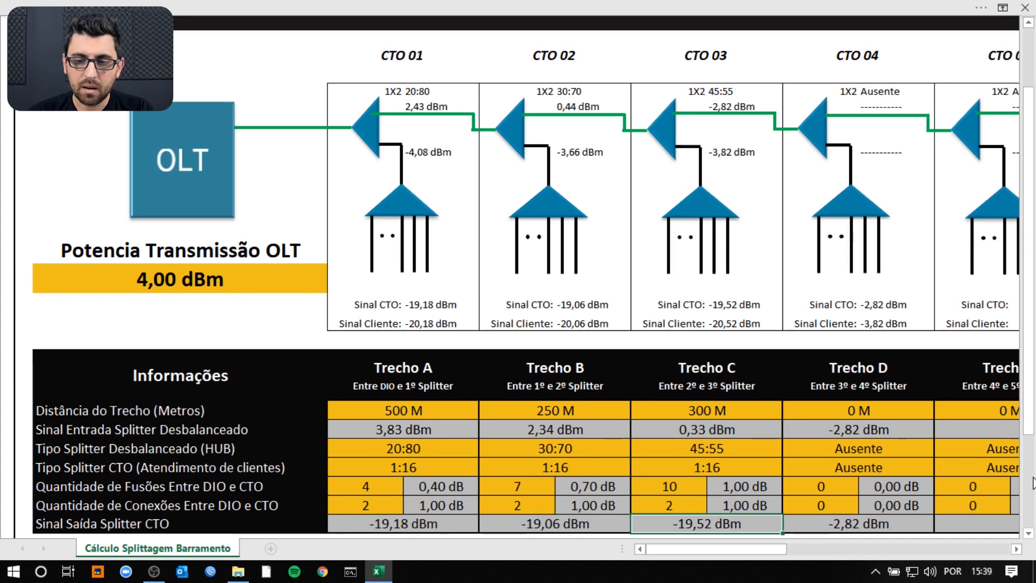
# - Set Trecho D's distance to 330 m and its customer-serving CTO splitter type to 1:16
pyautogui.click(859, 411)
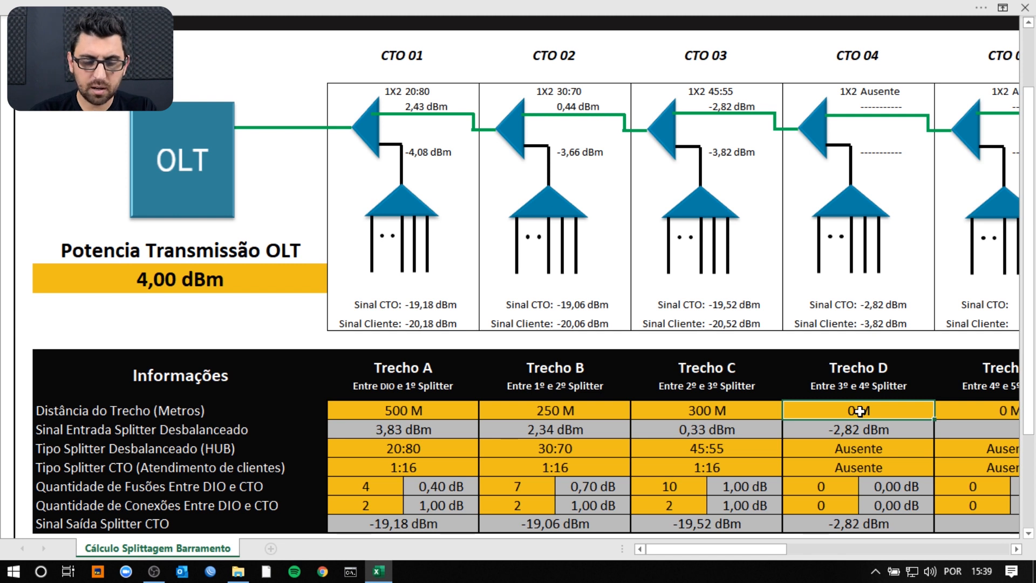
pyautogui.write('330')
pyautogui.press('Return')
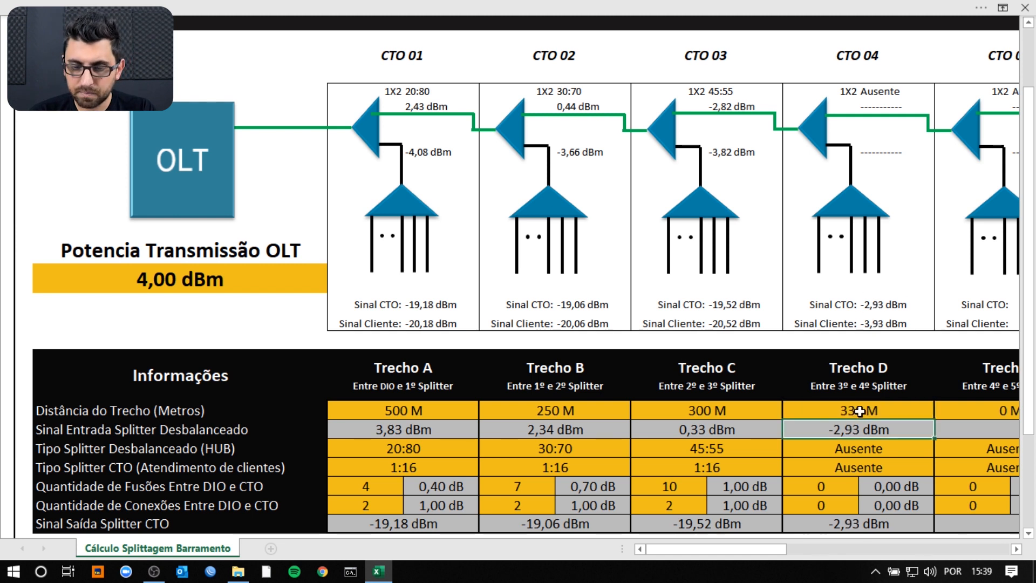
pyautogui.click(867, 447)
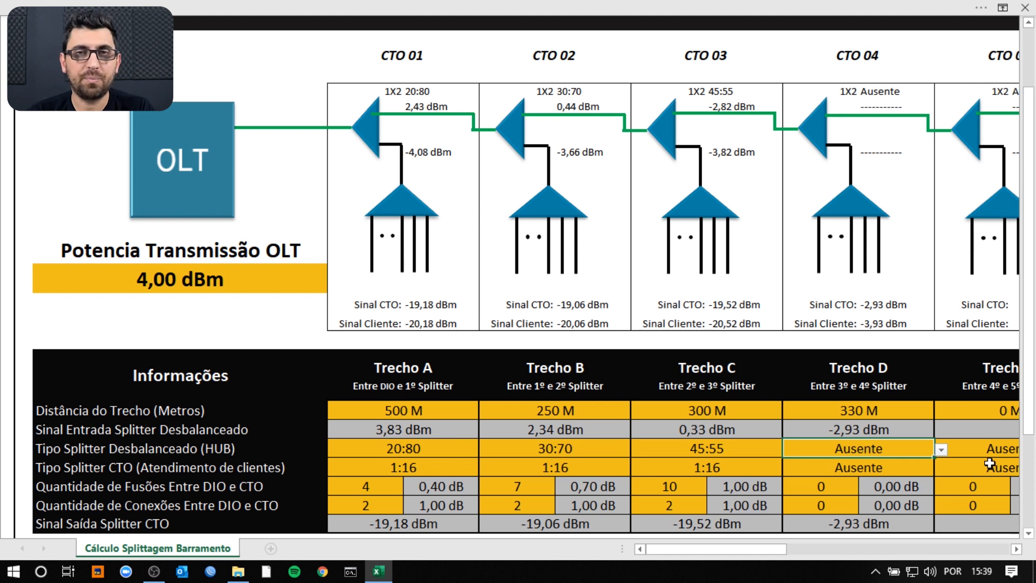
pyautogui.click(889, 467)
pyautogui.click(941, 468)
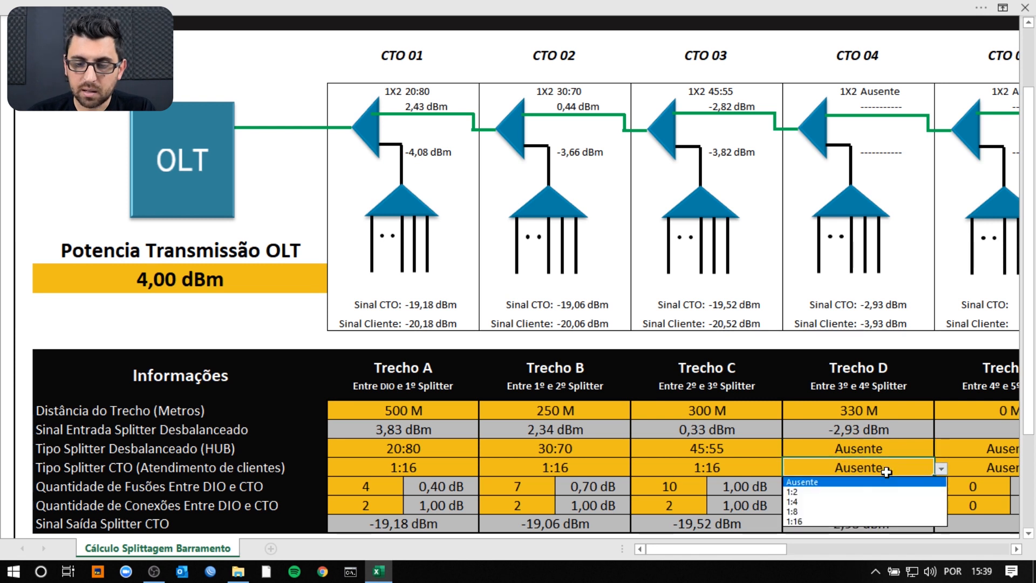
pyautogui.click(835, 508)
# - Enter 13 fusions and 2 connections between DIO and CTO for Trecho D
pyautogui.click(835, 490)
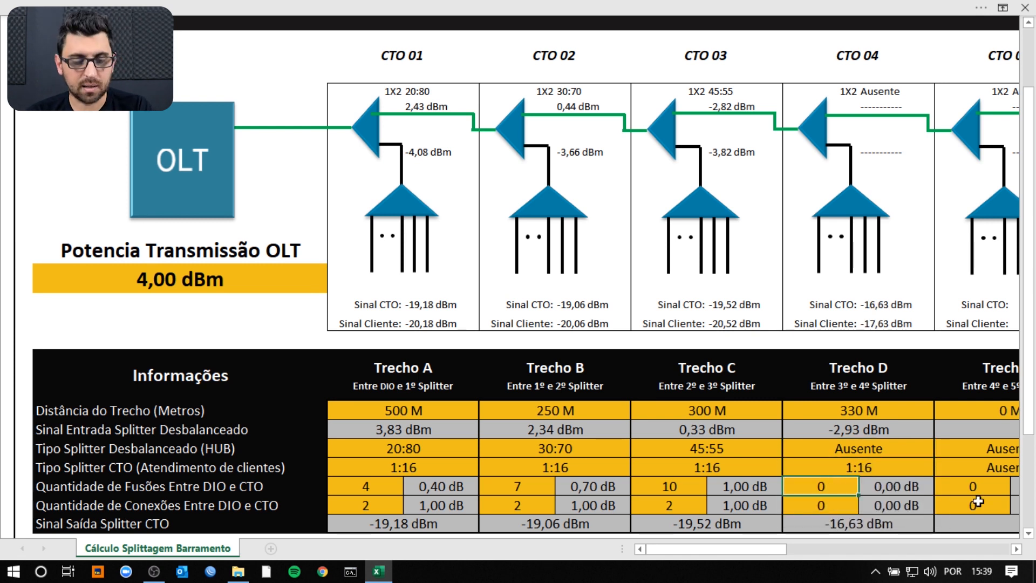
pyautogui.write('13')
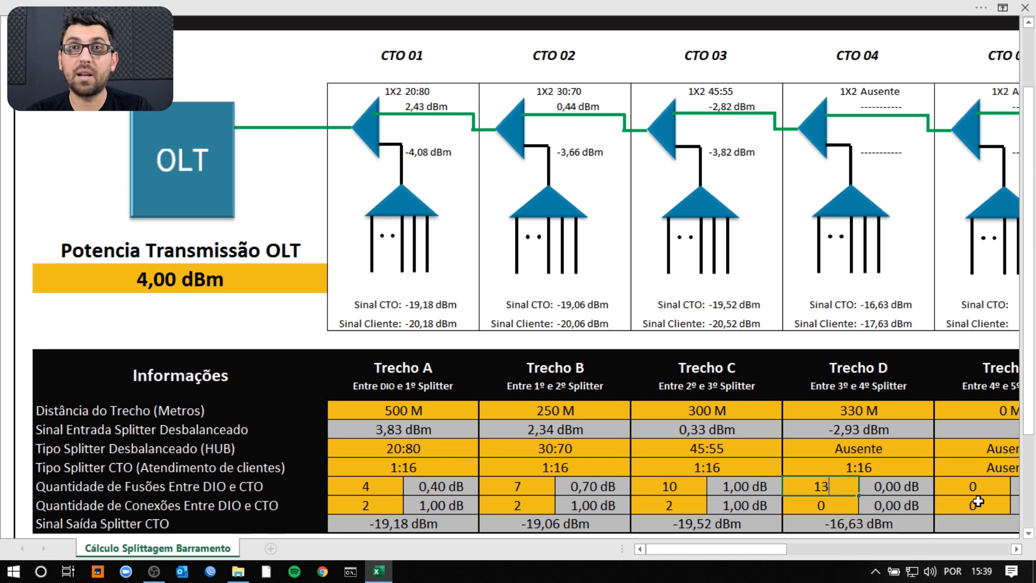
pyautogui.press('Return')
pyautogui.write('2')
pyautogui.press('Return')
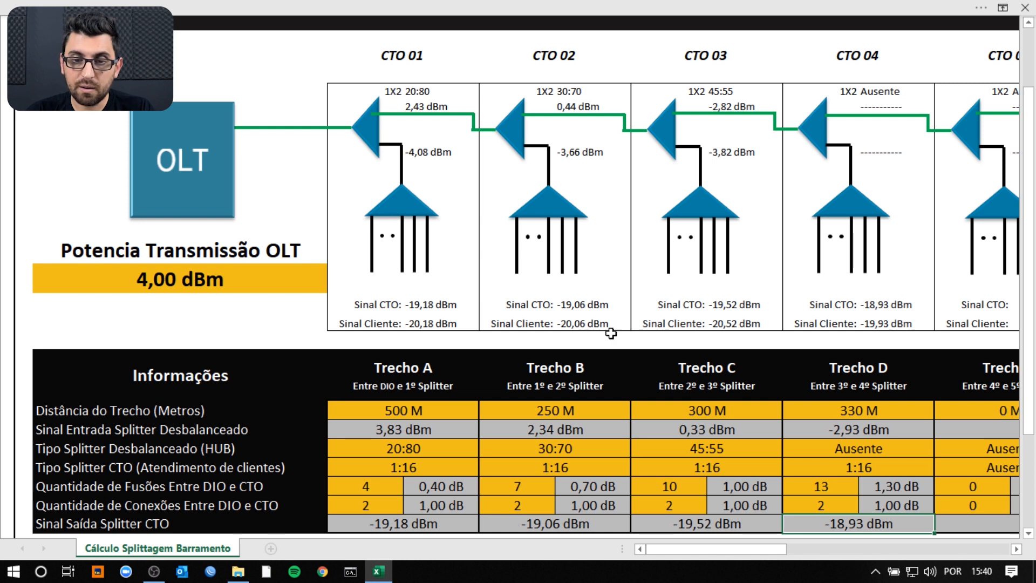
pyautogui.click(730, 178)
pyautogui.click(729, 156)
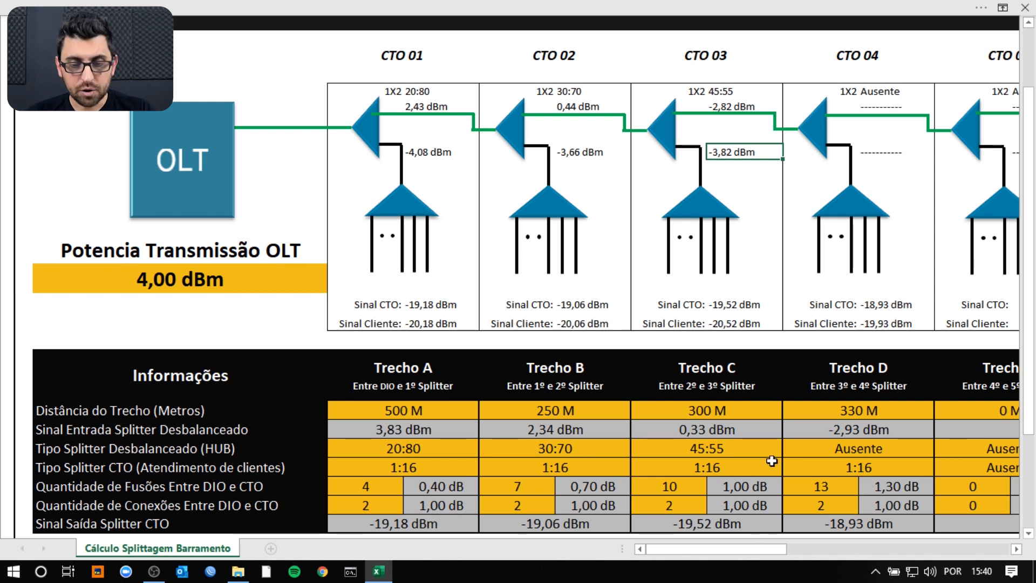
pyautogui.click(431, 525)
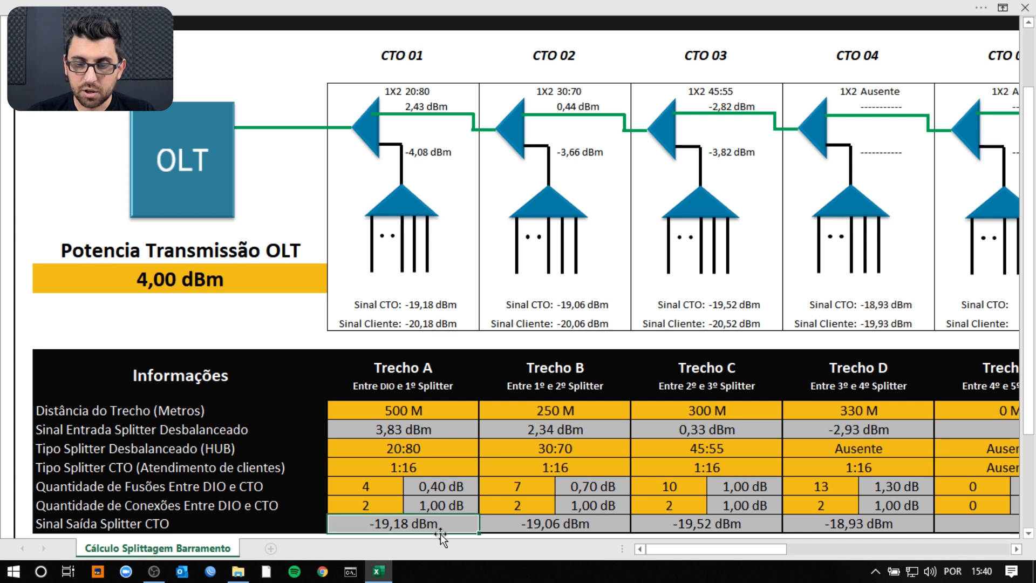